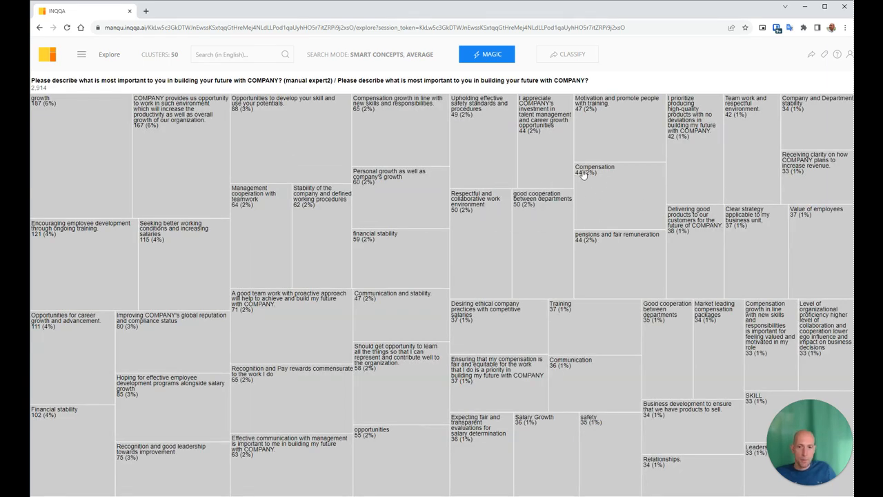
# Annotate the Compensation cluster with a new label named Salary.
pyautogui.click(608, 184)
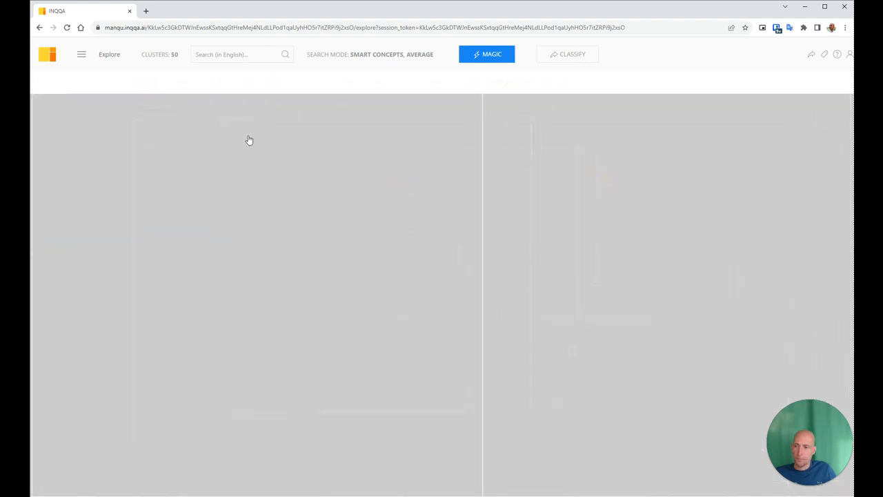
pyautogui.click(414, 89)
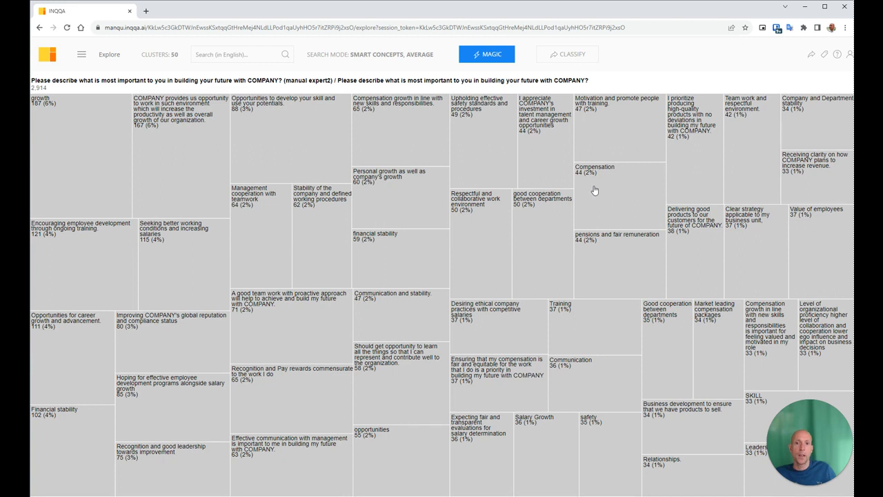
pyautogui.rightClick(594, 190)
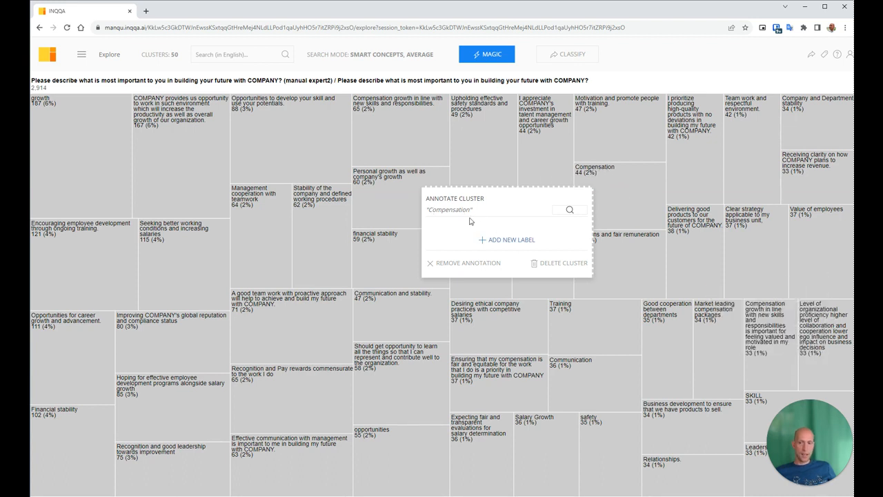
pyautogui.click(507, 239)
pyautogui.write('s')
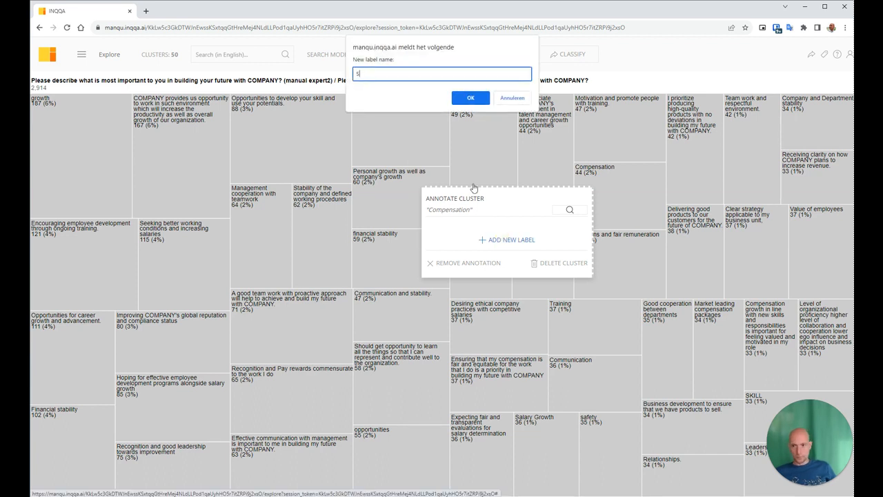
pyautogui.write('alary')
pyautogui.press('Return')
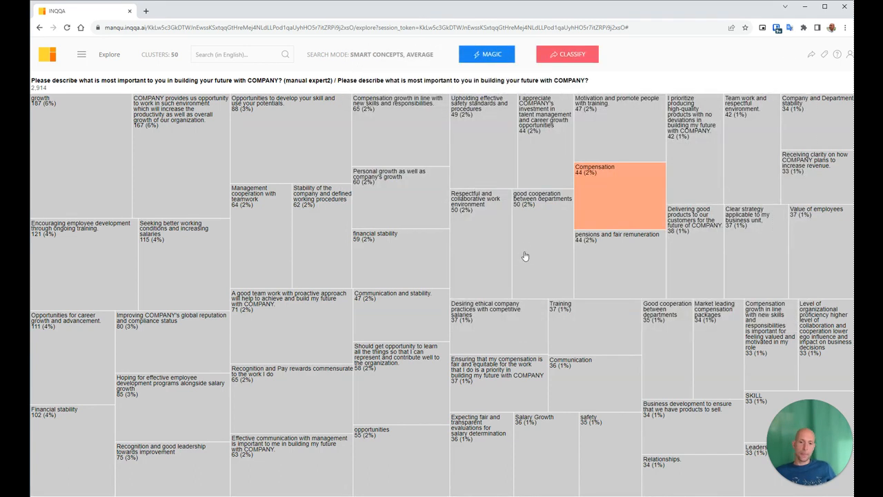
# Annotate the Training cluster with a new label named Training.
pyautogui.click(608, 199)
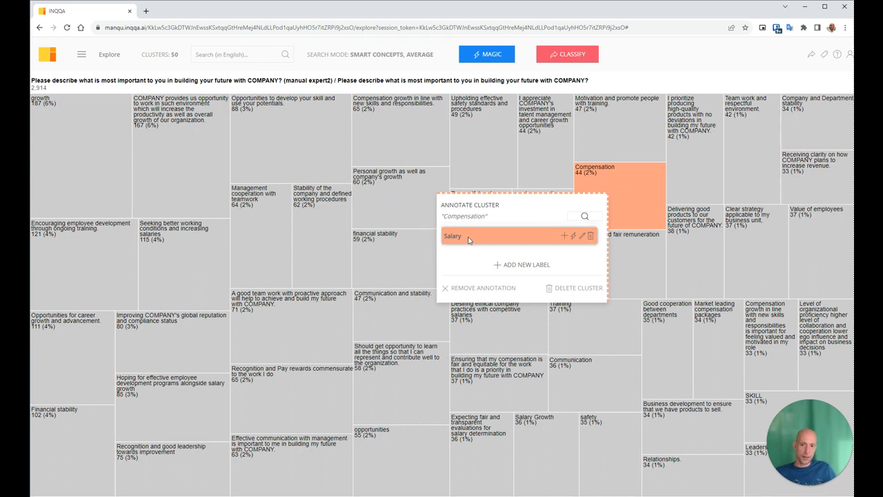
pyautogui.click(573, 319)
pyautogui.click(494, 281)
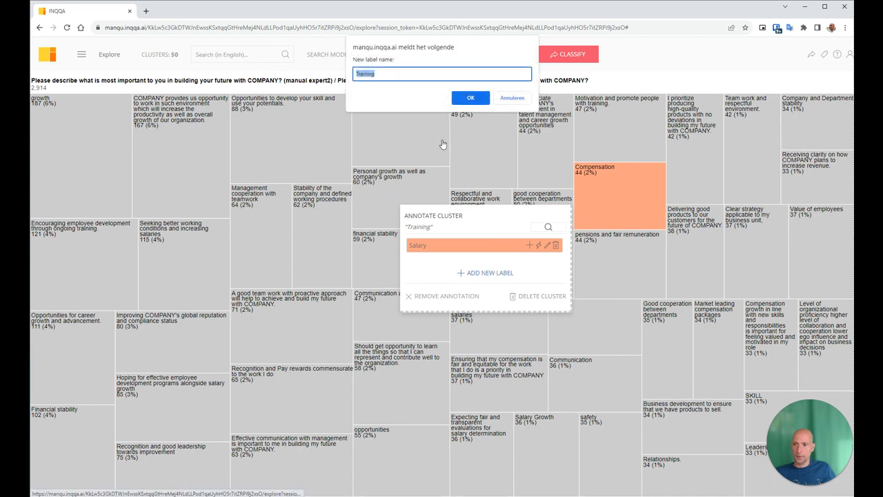
pyautogui.click(465, 98)
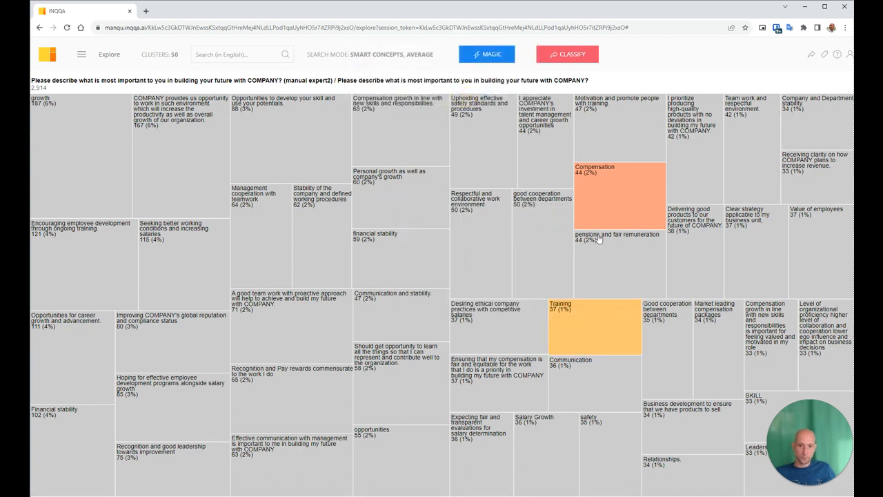
# Remove the annotation from the Training cluster.
pyautogui.click(605, 192)
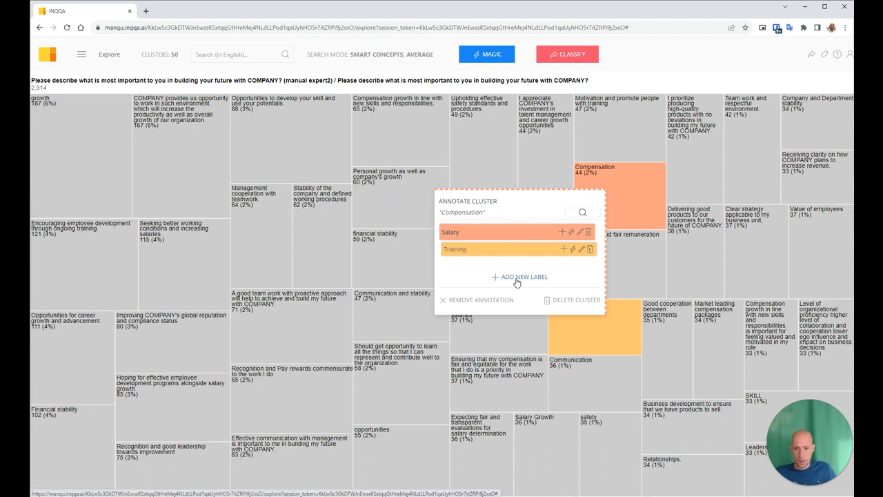
pyautogui.click(615, 322)
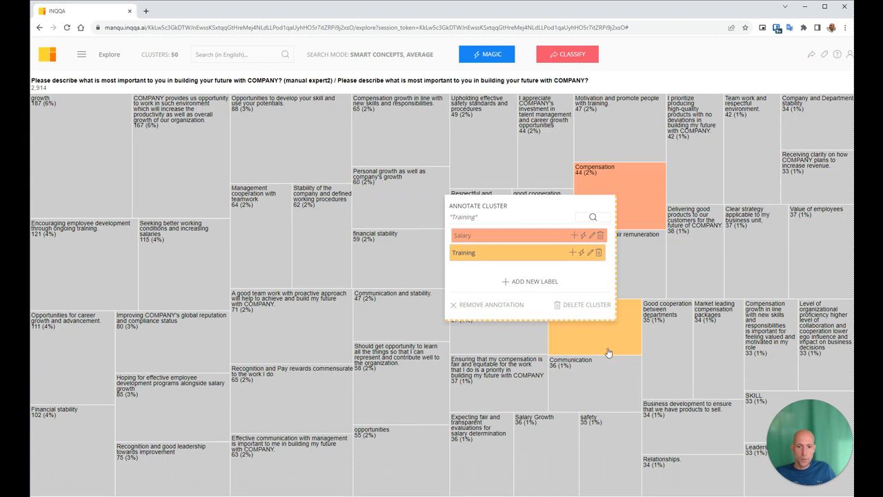
pyautogui.click(485, 305)
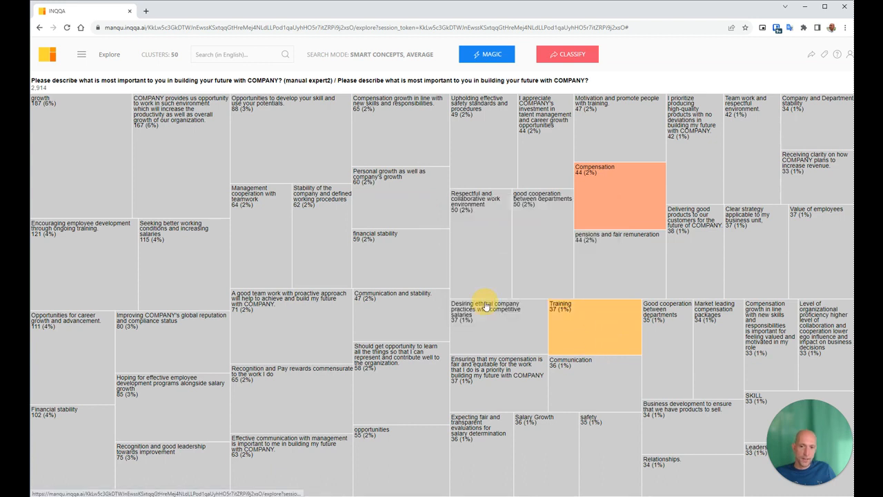
# Apply the existing Training label to the Training cluster again.
pyautogui.click(577, 325)
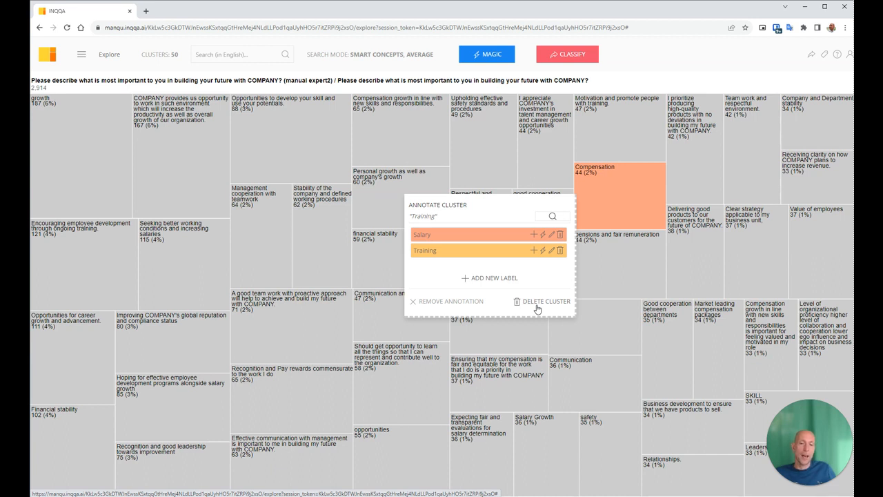
pyautogui.moveTo(496, 60)
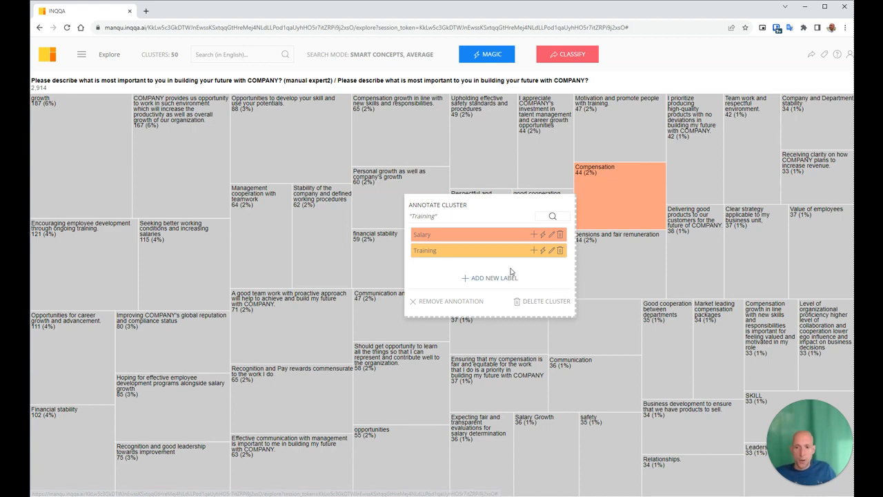
pyautogui.click(621, 266)
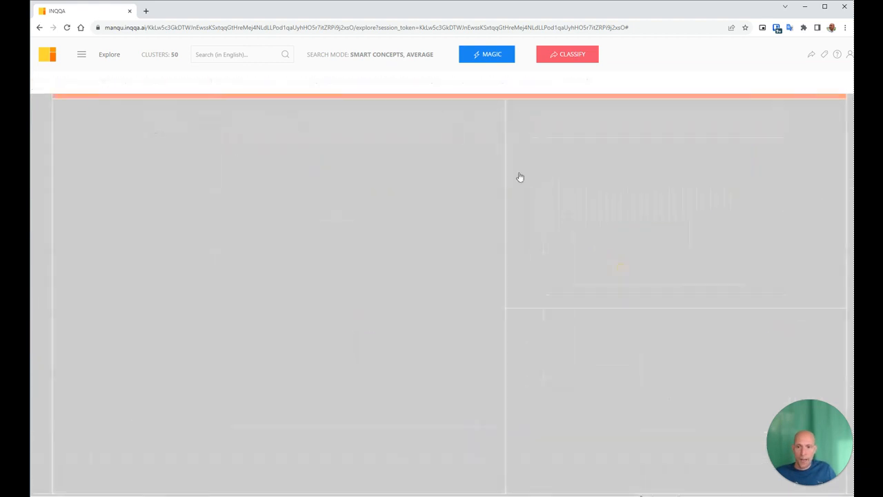
pyautogui.click(236, 82)
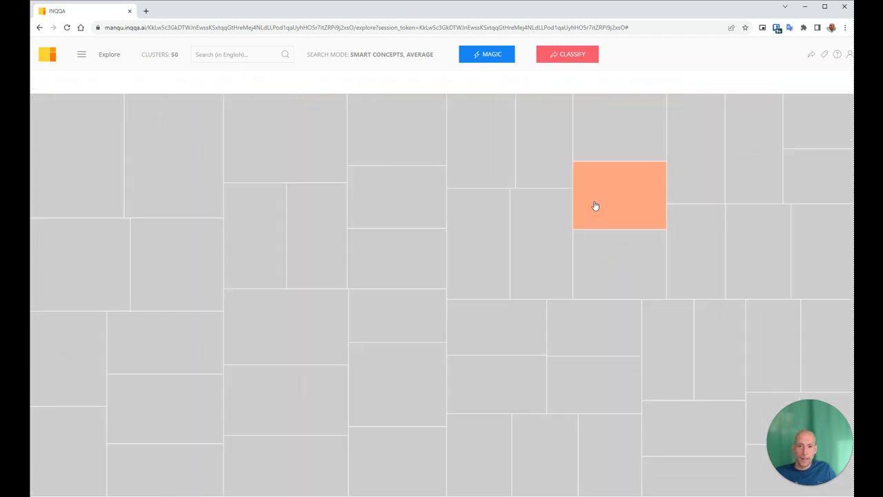
pyautogui.click(573, 57)
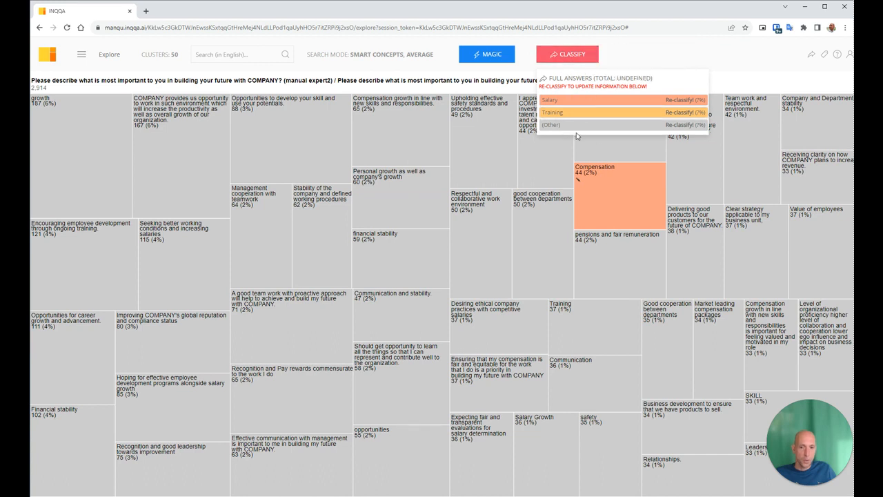
pyautogui.click(577, 319)
pyautogui.click(496, 254)
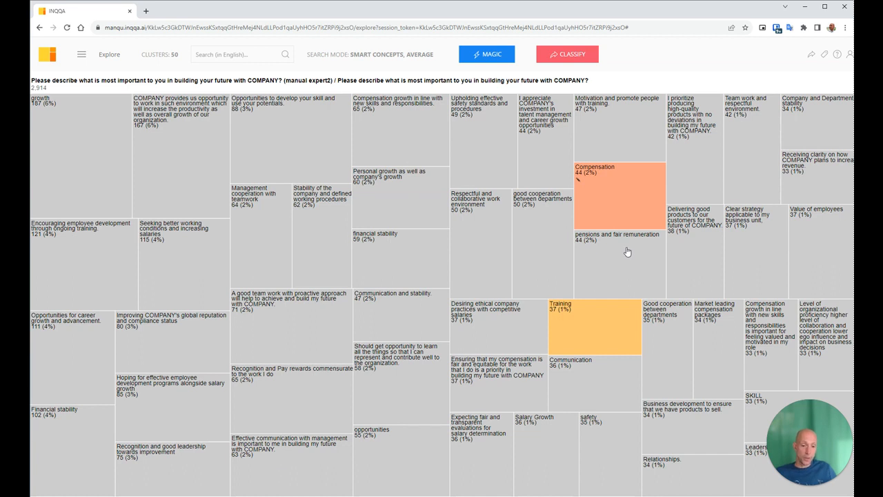
# Use multiple annotation to apply the Salary label to both financial stability clusters and the Salary Growth cluster.
pyautogui.click(598, 188)
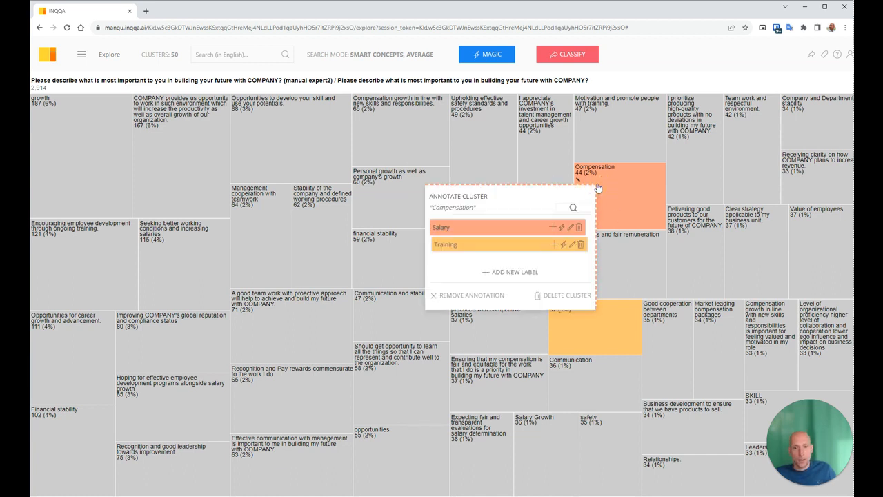
pyautogui.click(553, 228)
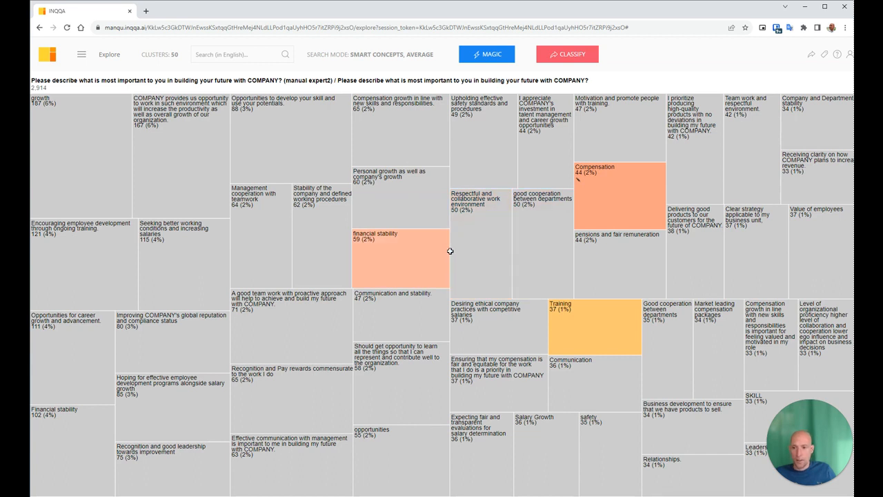
pyautogui.click(393, 256)
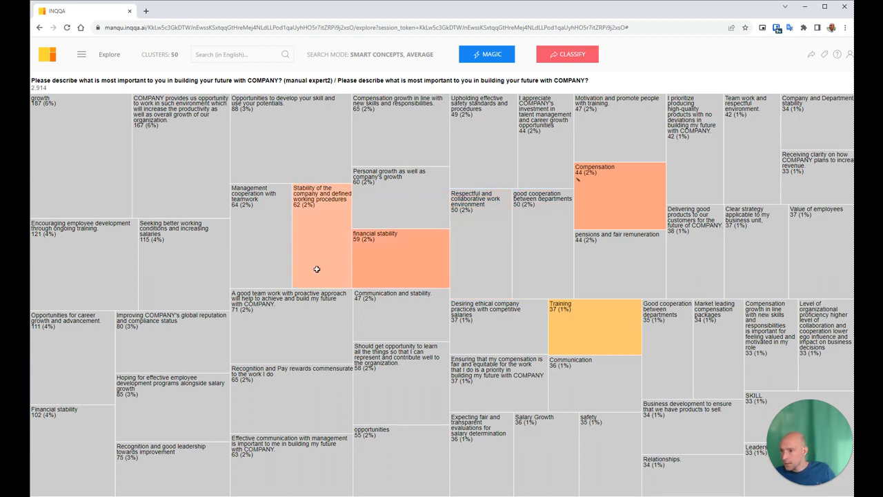
pyautogui.click(82, 425)
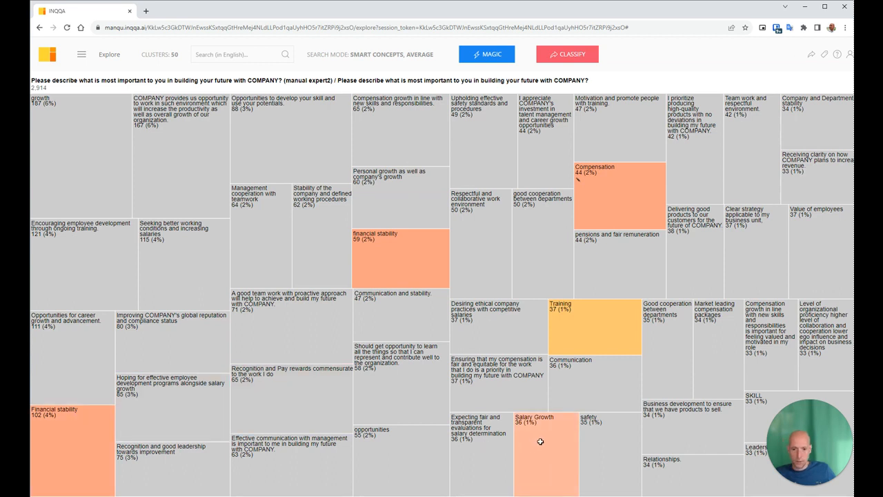
pyautogui.click(574, 456)
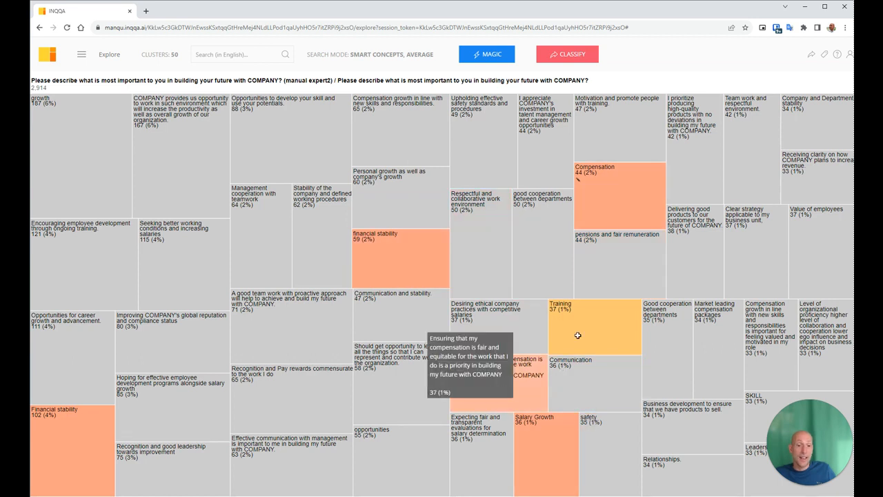
pyautogui.click(612, 185)
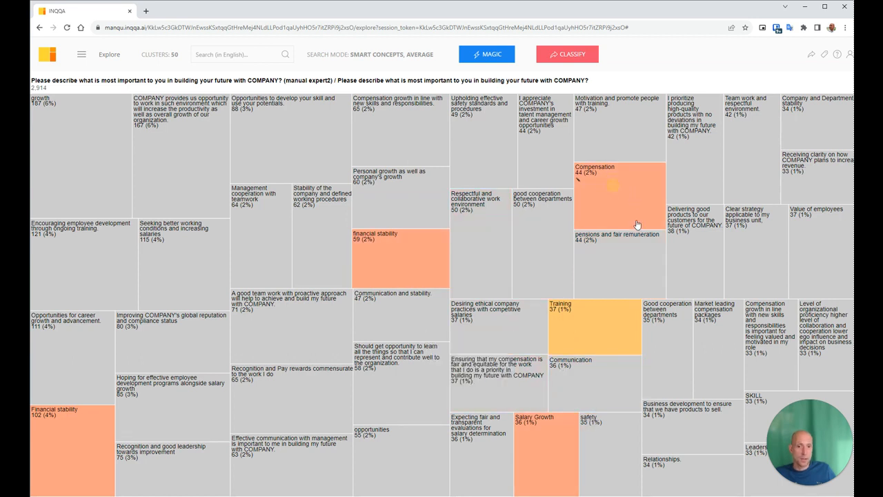
# Automatically apply the Salary label to similar visible clusters, and remove the annotation from the Value of employees cluster.
pyautogui.click(606, 188)
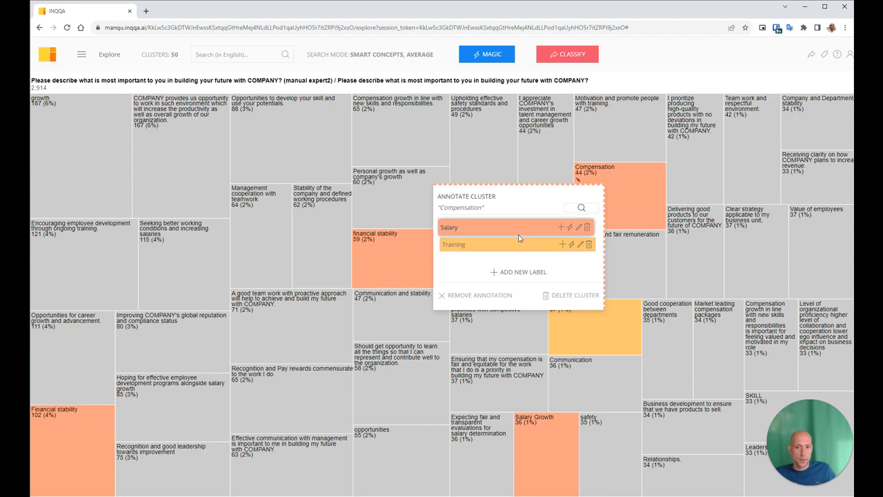
pyautogui.click(570, 230)
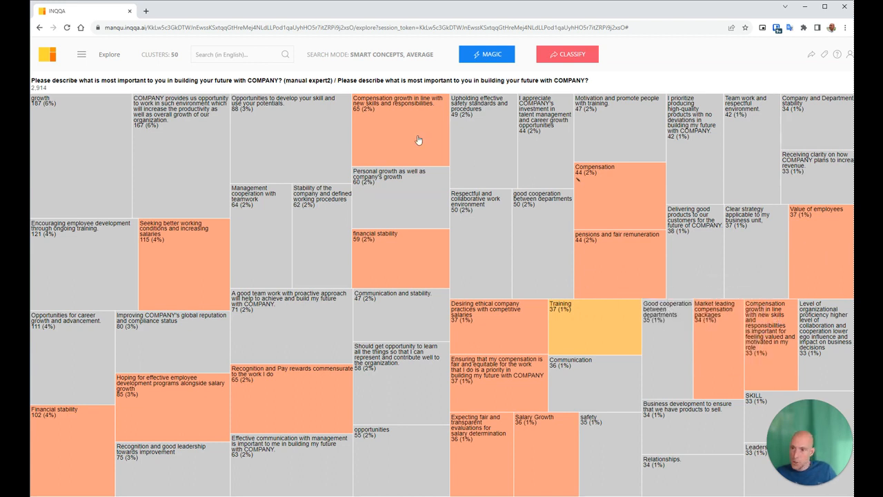
pyautogui.click(825, 253)
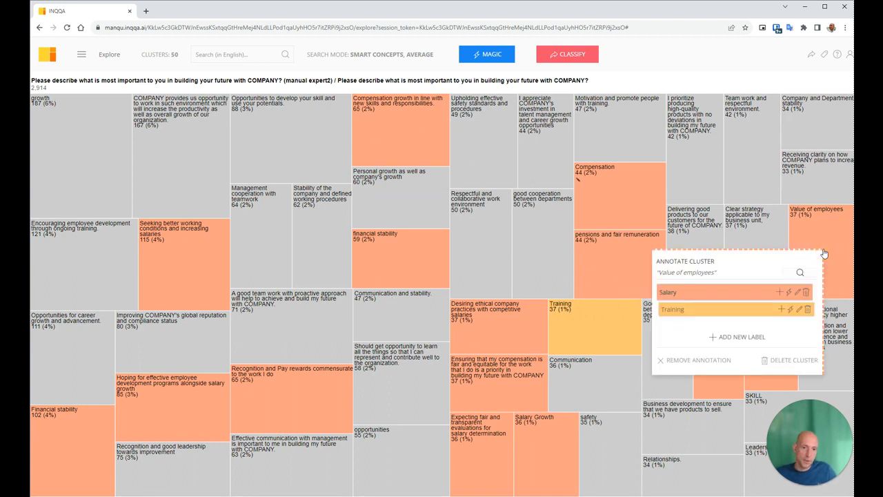
pyautogui.click(699, 360)
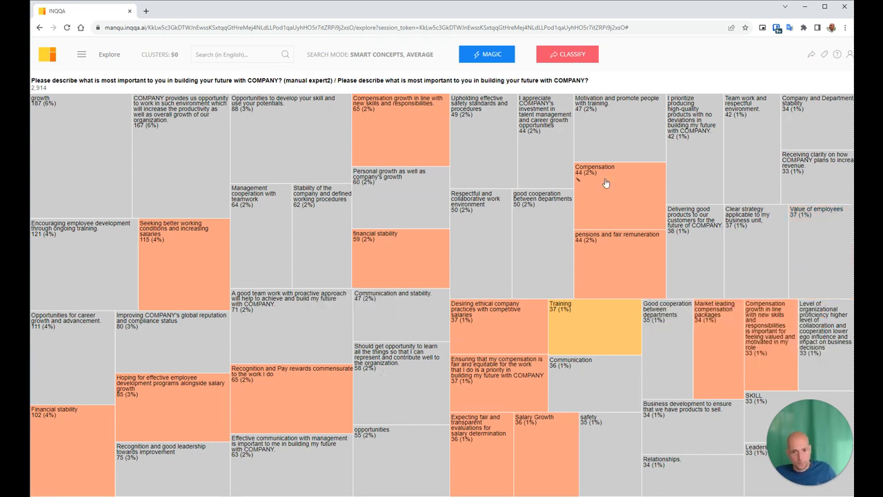
pyautogui.click(614, 201)
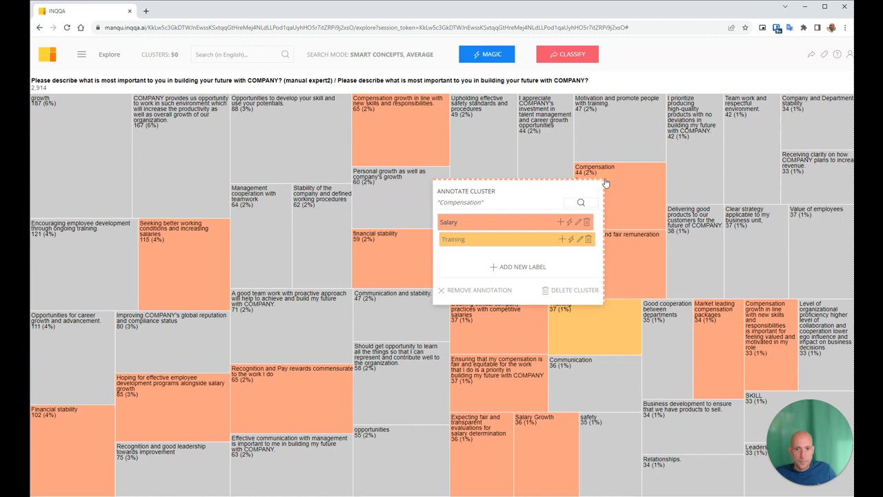
pyautogui.click(580, 223)
pyautogui.click(353, 75)
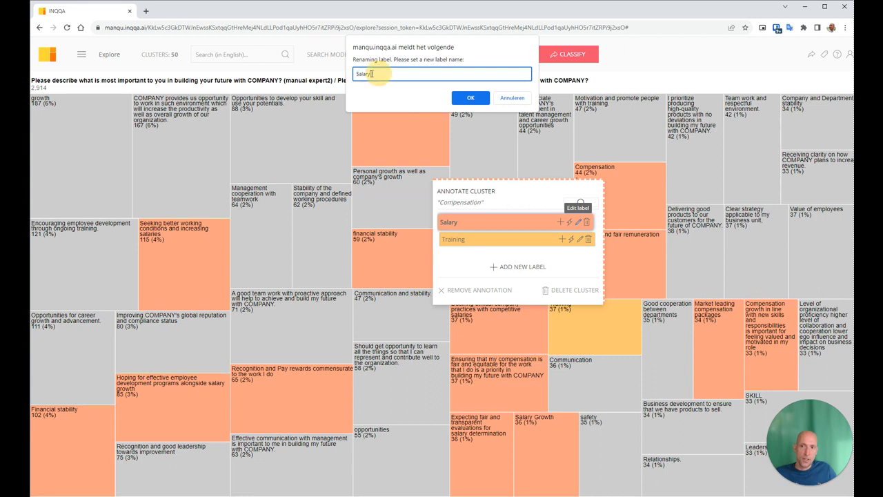
pyautogui.click(511, 99)
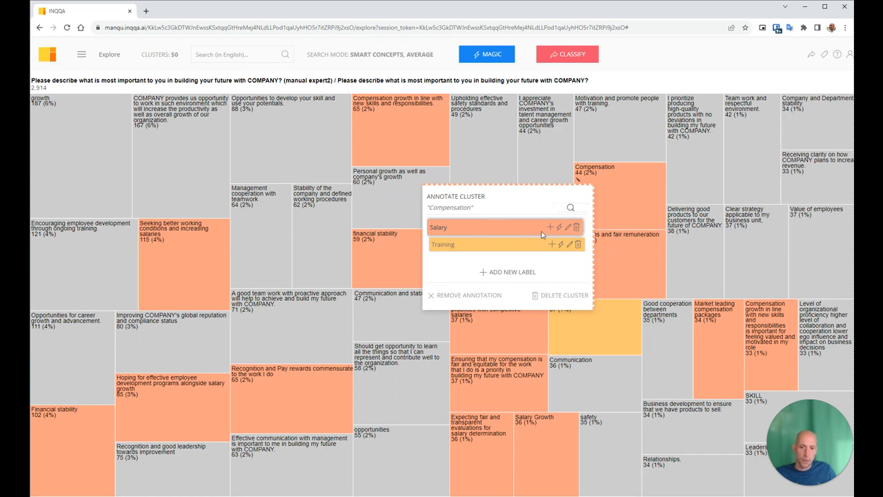
# Classify the answers using the Salary and Training labels and open the clusters of the survey question.
pyautogui.click(576, 55)
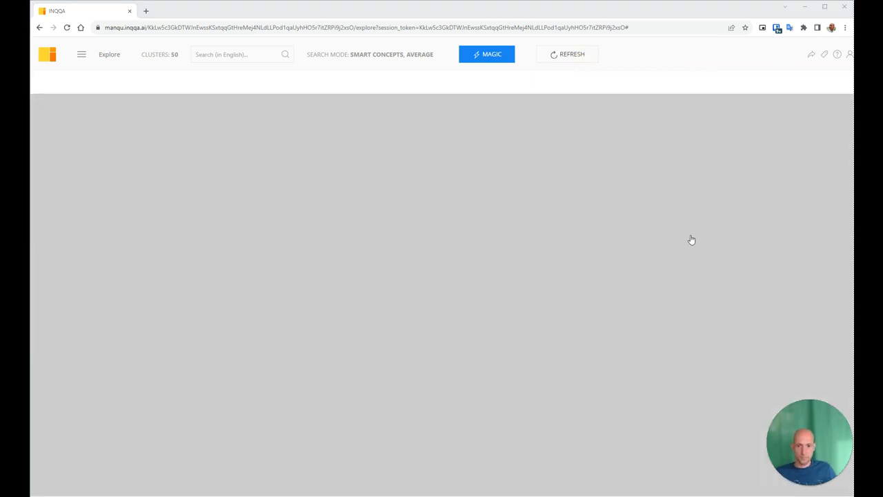
pyautogui.click(462, 177)
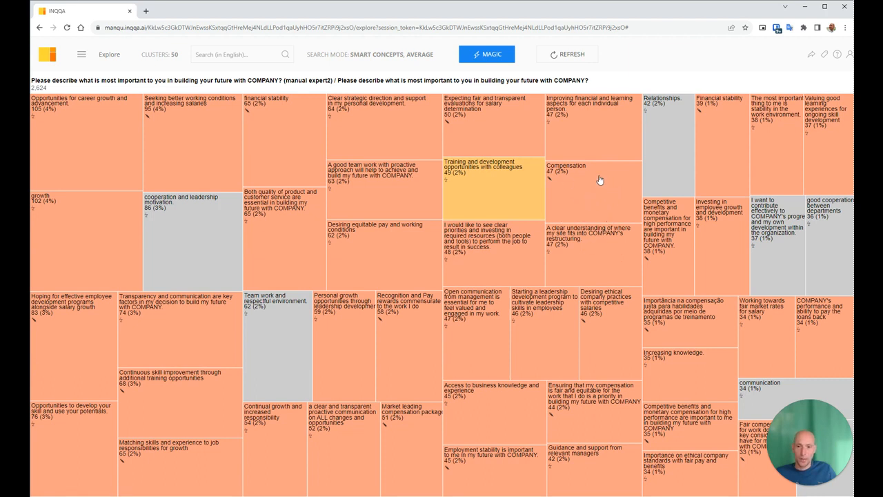
# Remove the Salary label completely from all annotations and refresh the overview.
pyautogui.click(584, 126)
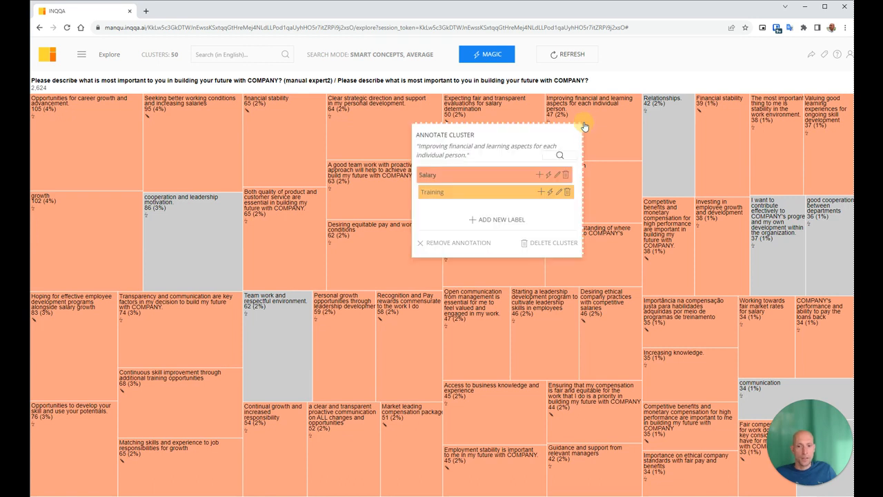
pyautogui.click(565, 175)
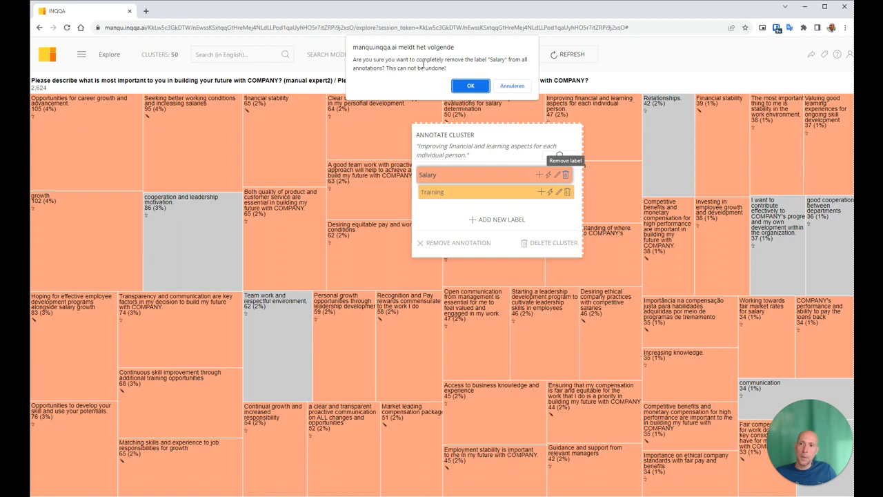
pyautogui.click(473, 90)
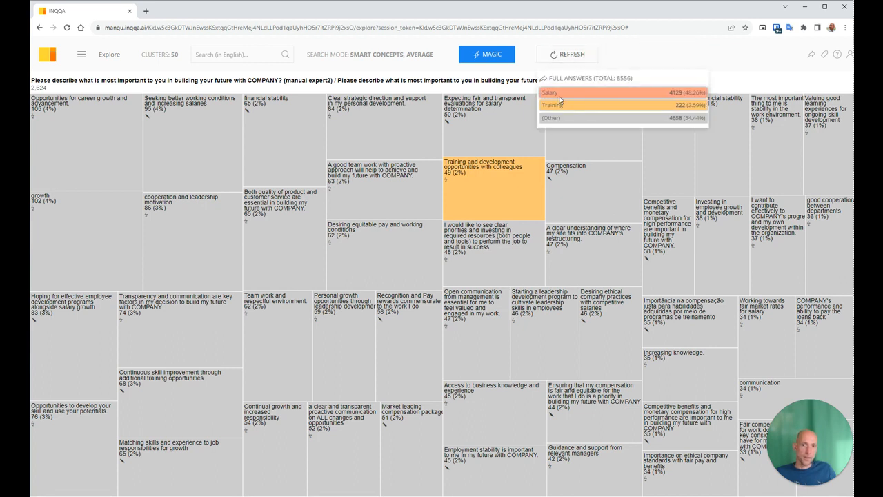
pyautogui.click(567, 58)
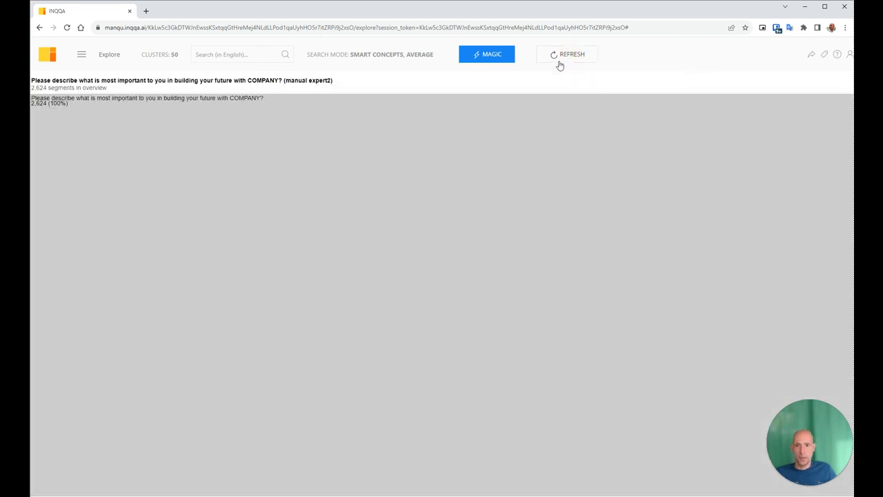